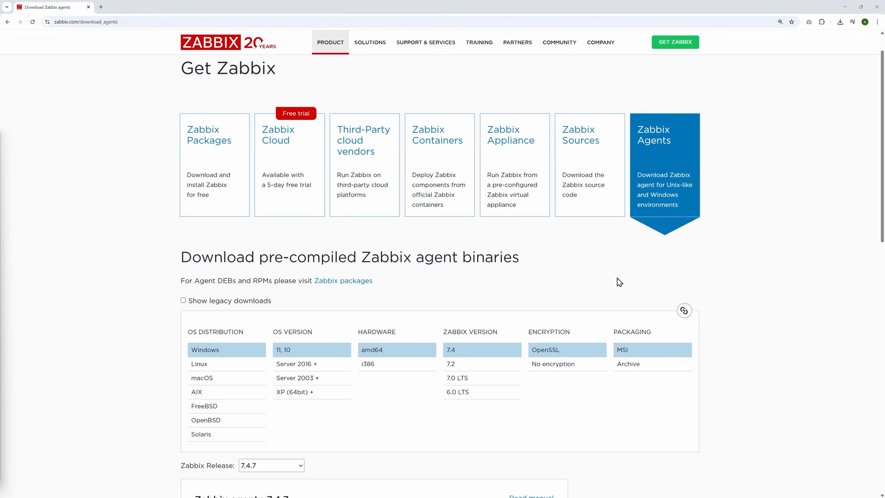
Proceed through the welcome page of the Zabbix Agent 2 setup wizard and accept the license agreement
scroll(694, 353, down, 5)
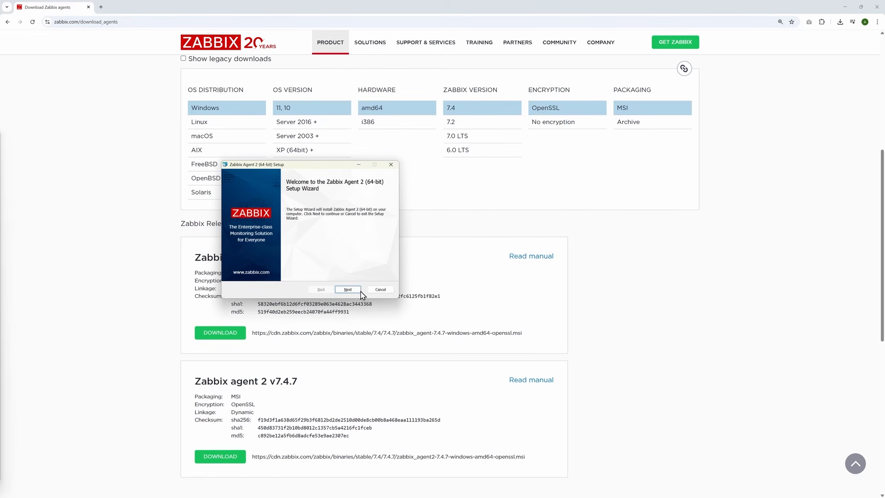
click(348, 289)
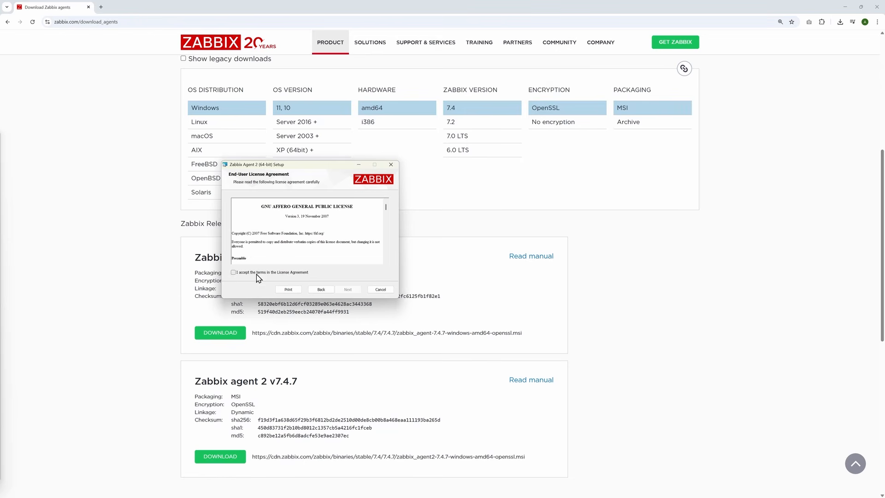
click(257, 274)
click(347, 289)
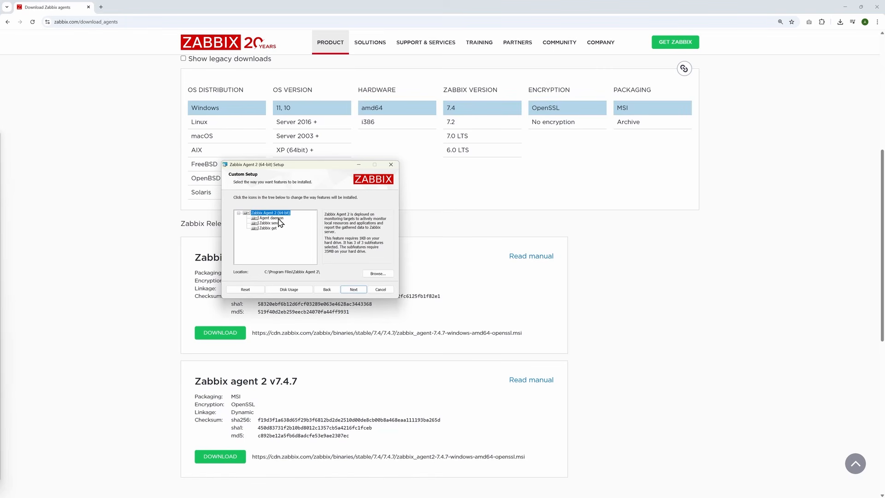
Exclude the Zabbix get feature from the Zabbix Agent 2 installation and continue to the service configuration
click(255, 228)
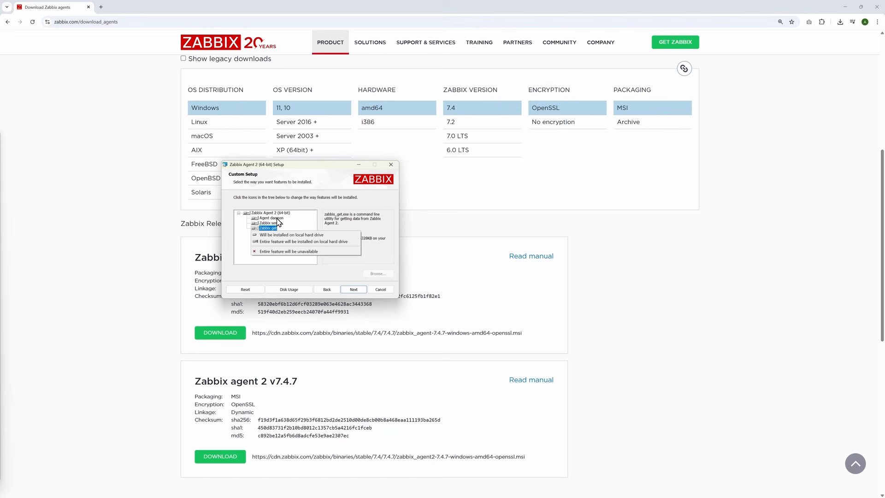
click(287, 252)
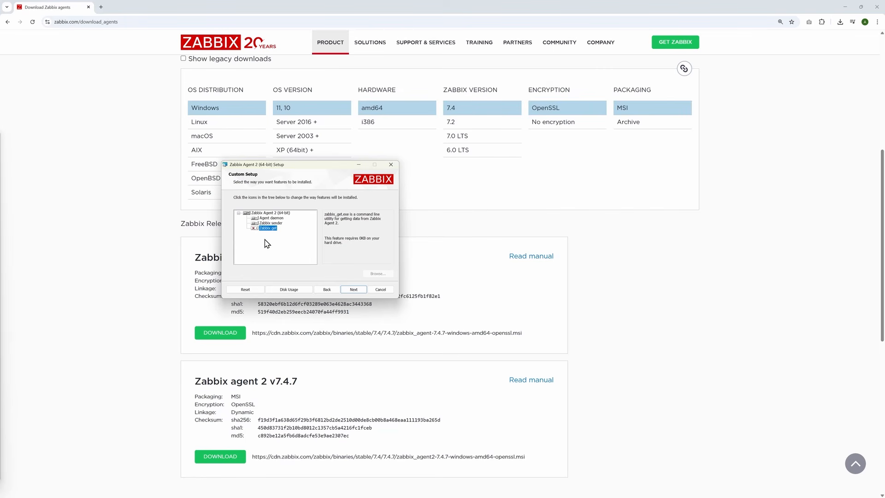
click(355, 290)
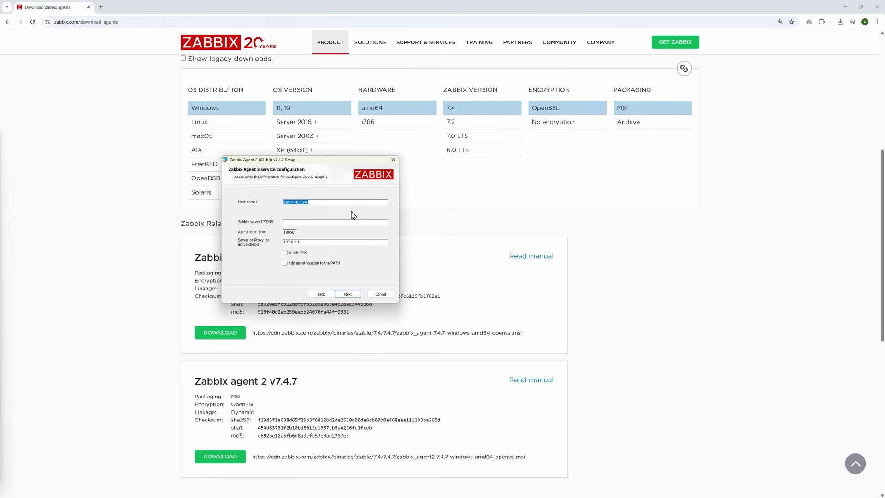
Configure the agent service with host name WindowsServer and Zabbix server IP 165.22.30.219, and fill in the server for active checks
text(Wind)
text(owsServer)
text(165.22.30.219)
key(Tab)
key(Tab)
text(1)
click(351, 294)
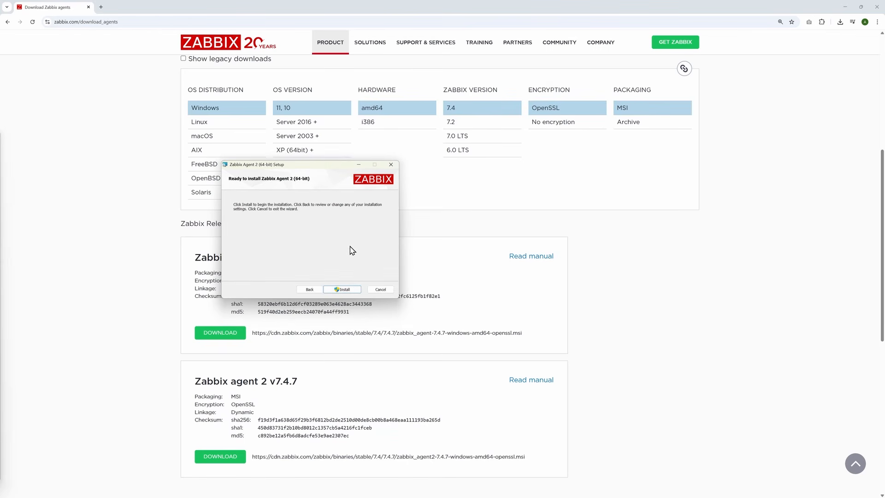
Install Zabbix Agent 2 with the chosen settings and finish the setup wizard
click(342, 290)
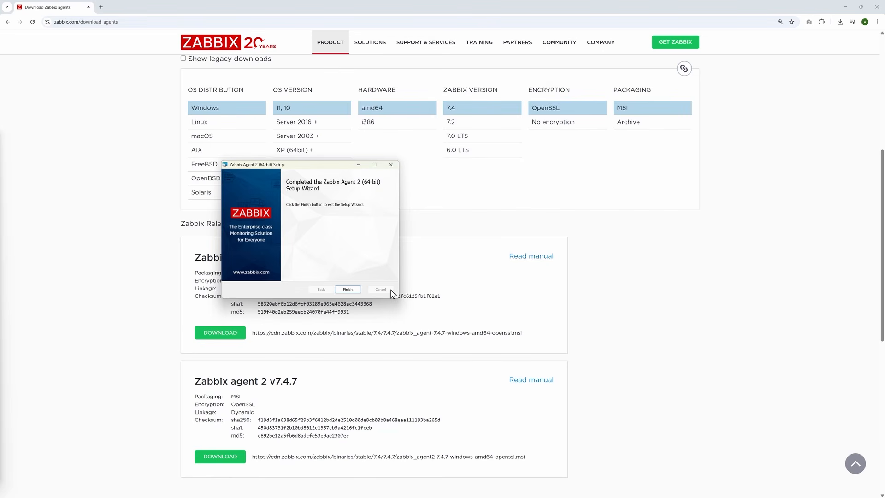
click(348, 289)
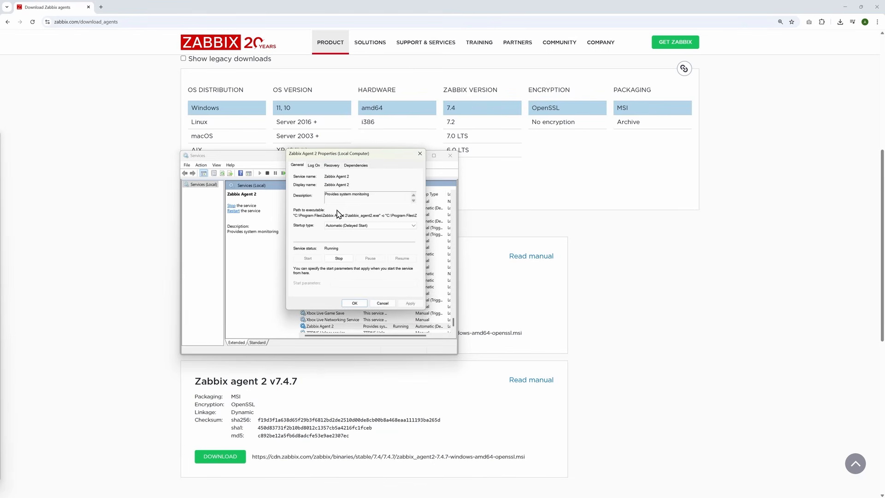
Examine the Zabbix Agent 2 service's executable path and its log-on account options, keeping the Local System account
drag(294, 215, 422, 214)
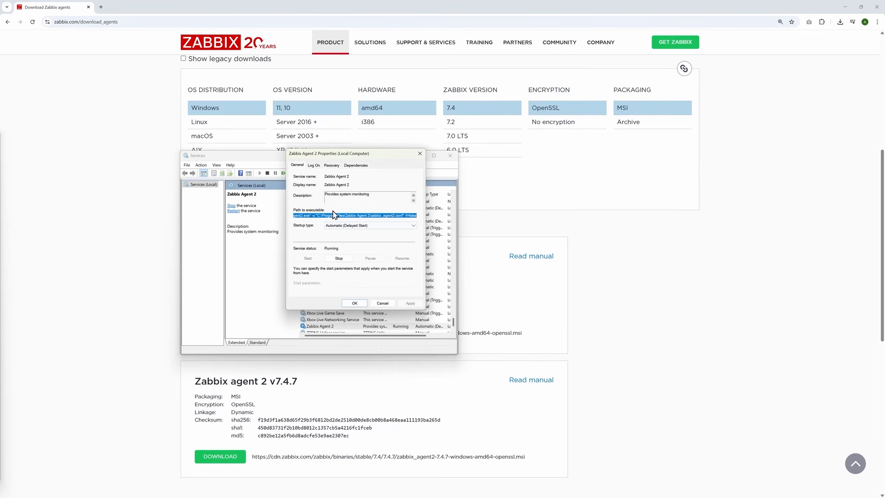
click(354, 215)
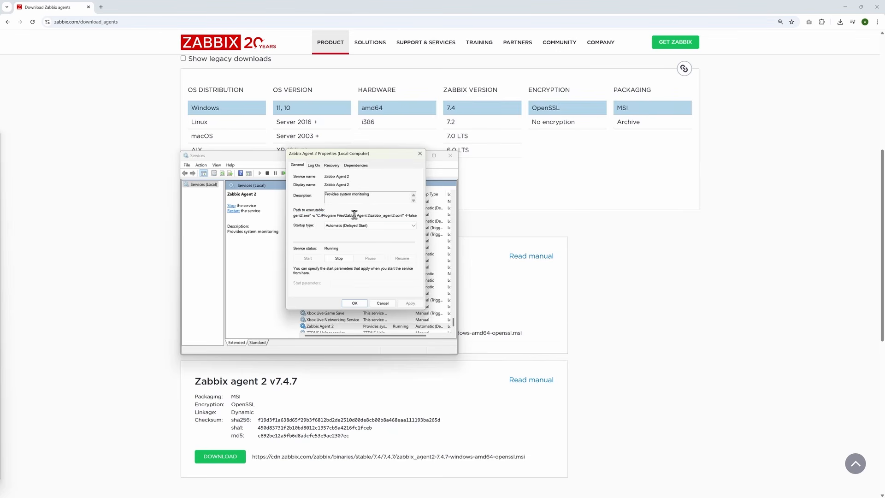
click(313, 165)
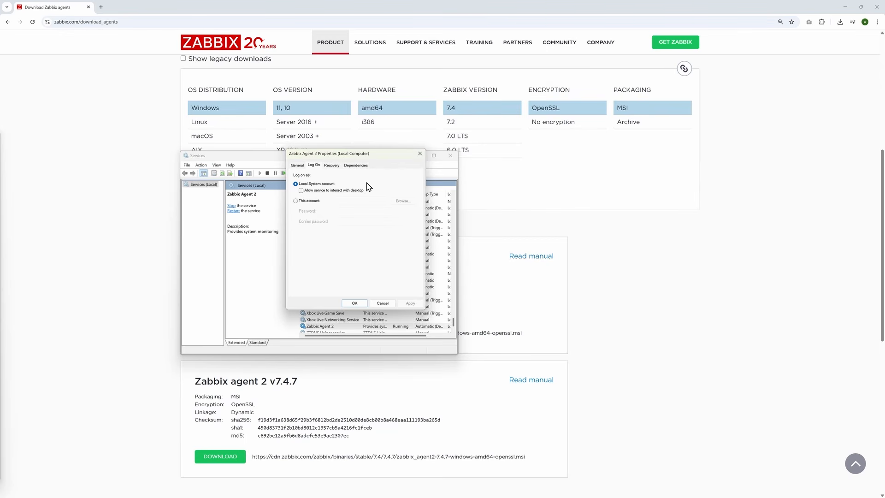
click(308, 201)
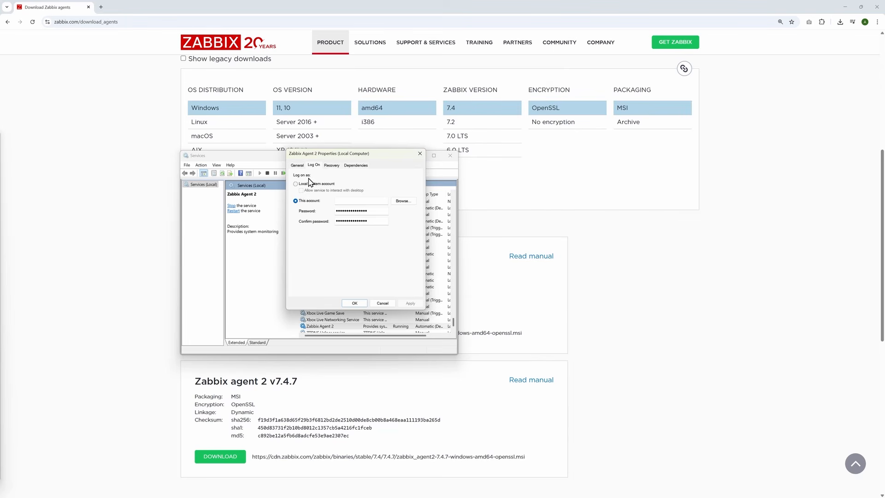
click(309, 182)
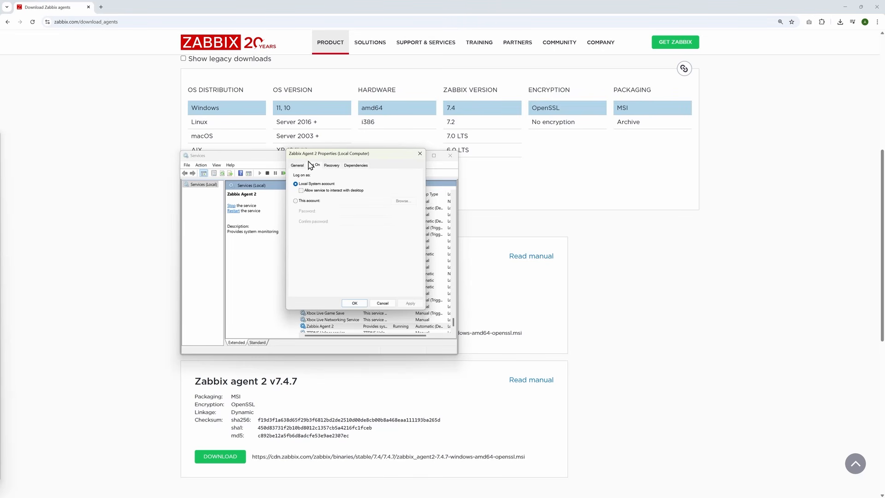
click(298, 165)
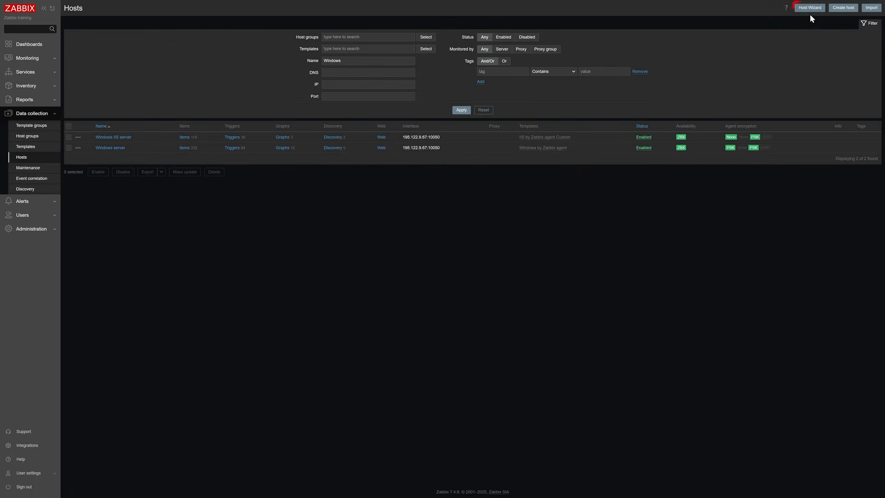
Start the Host Wizard in the Zabbix web interface, search templates for Windows and choose Windows by Zabbix agent
click(811, 8)
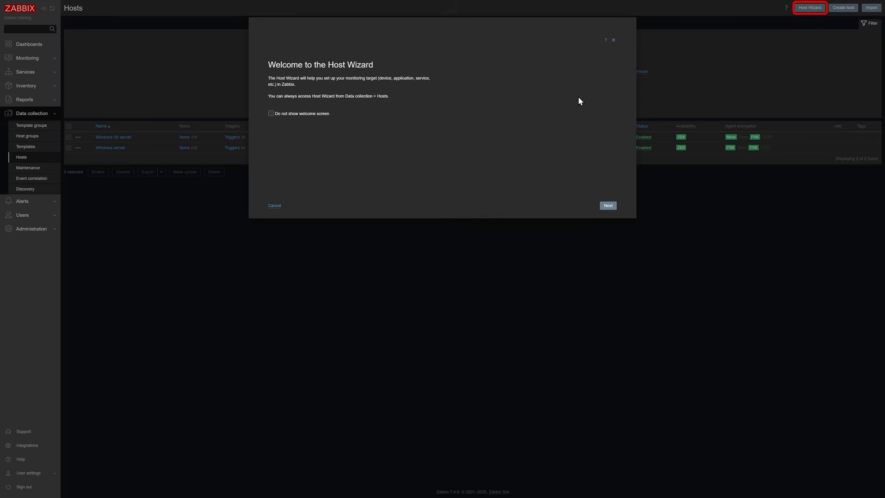
click(608, 206)
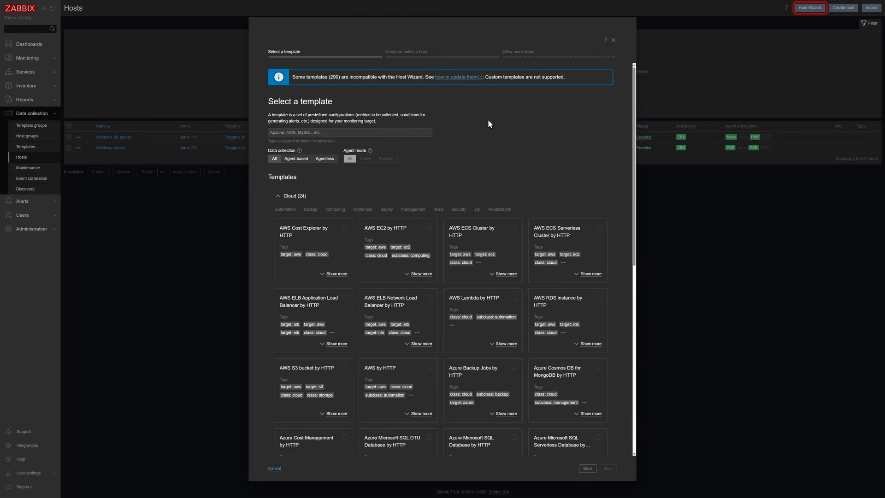
click(372, 133)
text(Windows)
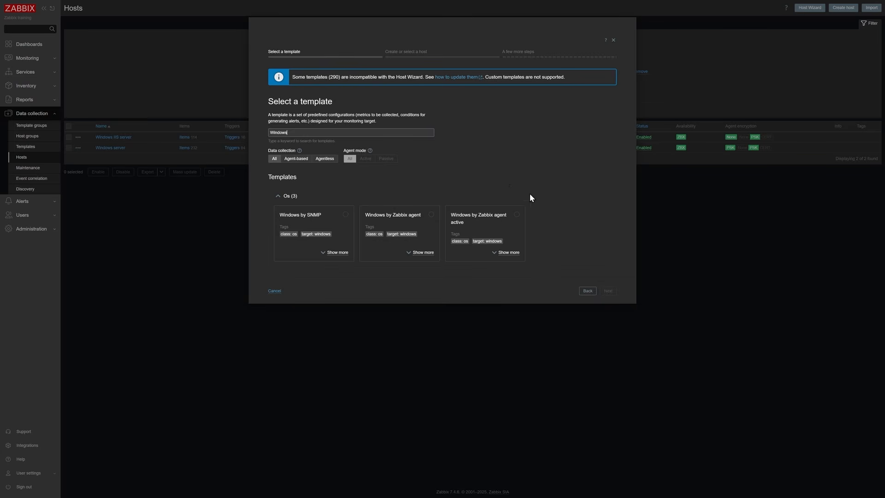
click(434, 217)
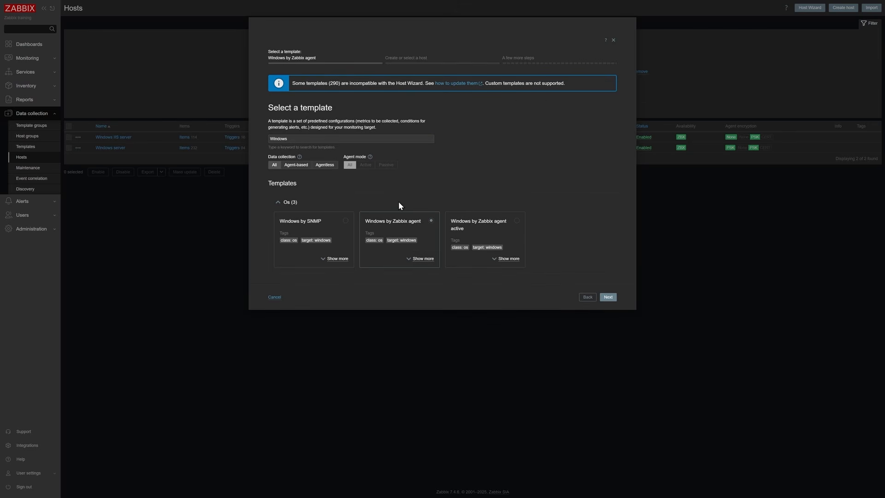
click(608, 297)
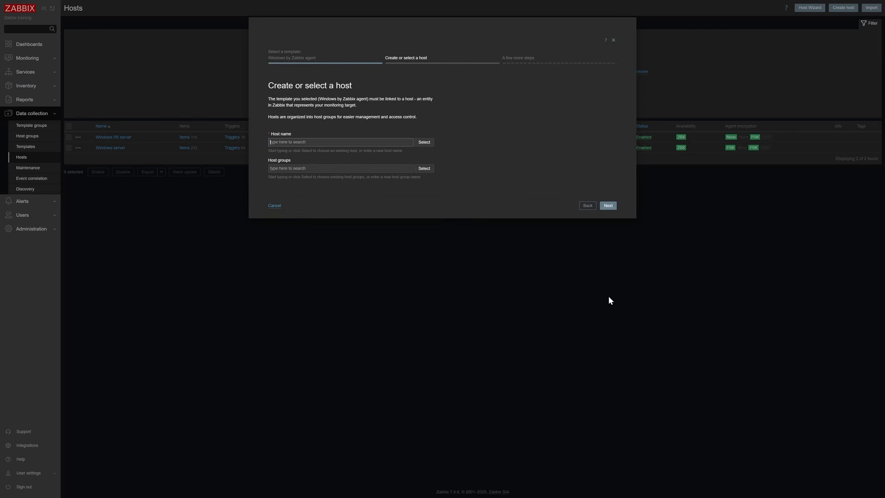
Name the new host Windows server office and assign it to the existing Windows servers host group
text(Windows)
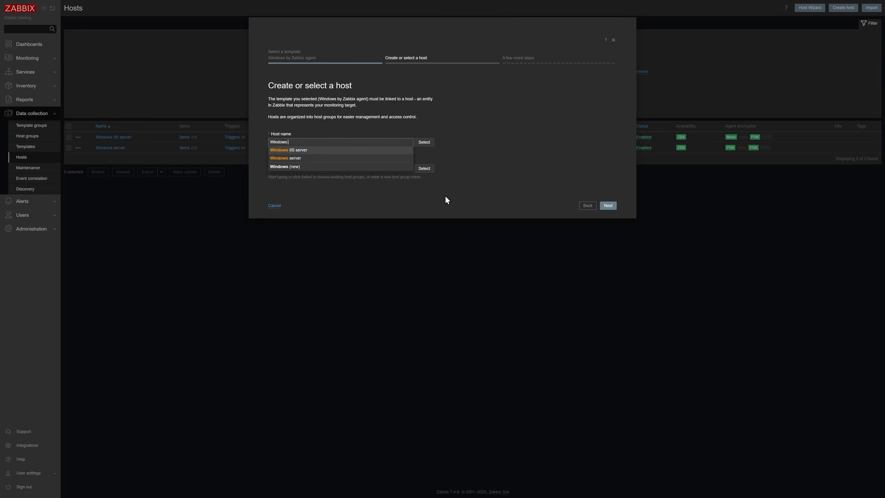
text( server office)
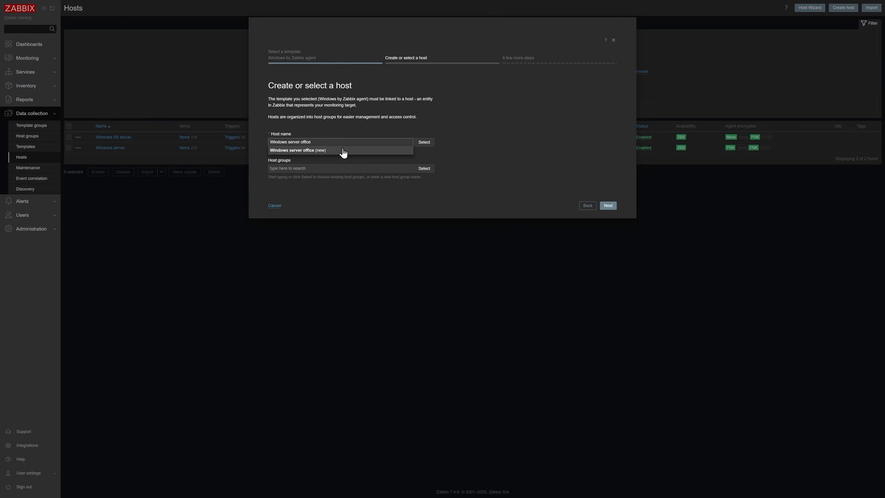
click(342, 151)
click(316, 170)
text(Windo)
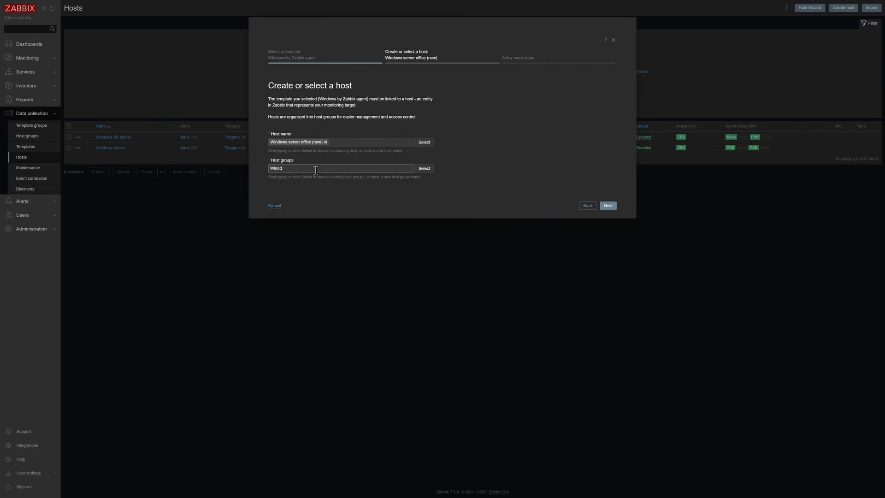
text(ws)
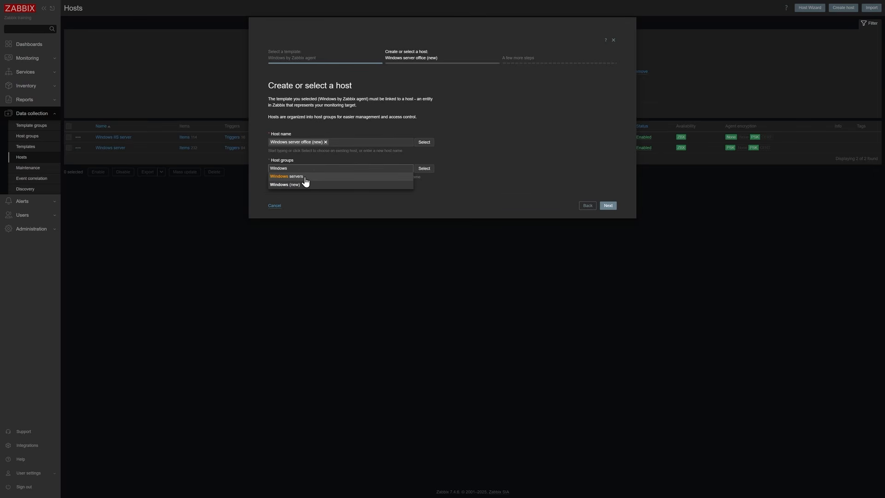
click(295, 176)
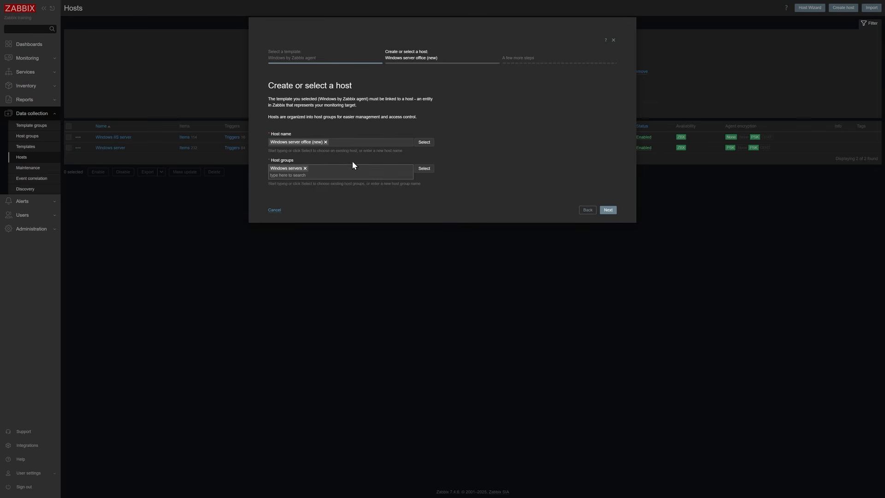
click(609, 210)
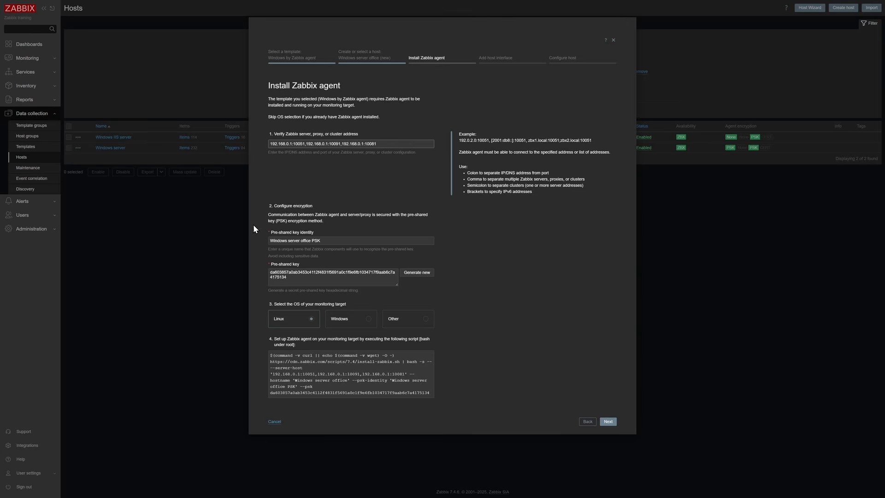
Select Windows as the monitoring target's OS, keep the Windows 10/Server 2016 or later distribution, and continue to the host interface
click(369, 321)
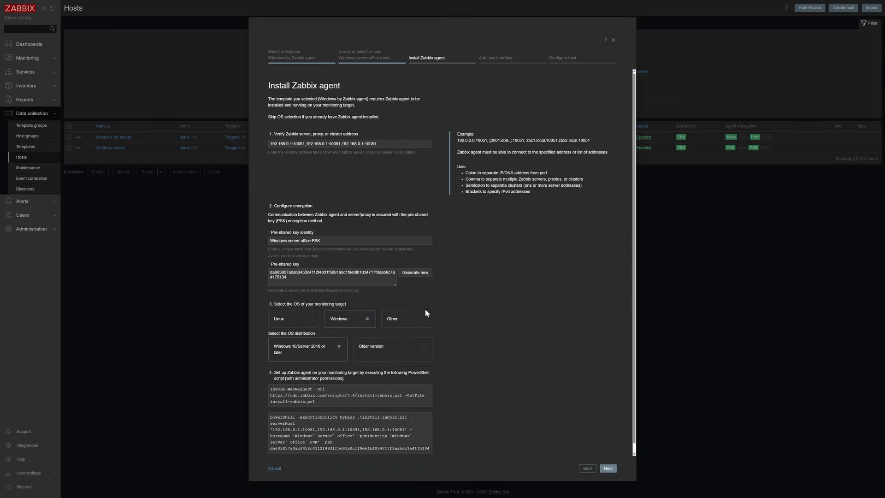
scroll(436, 347, down, 1)
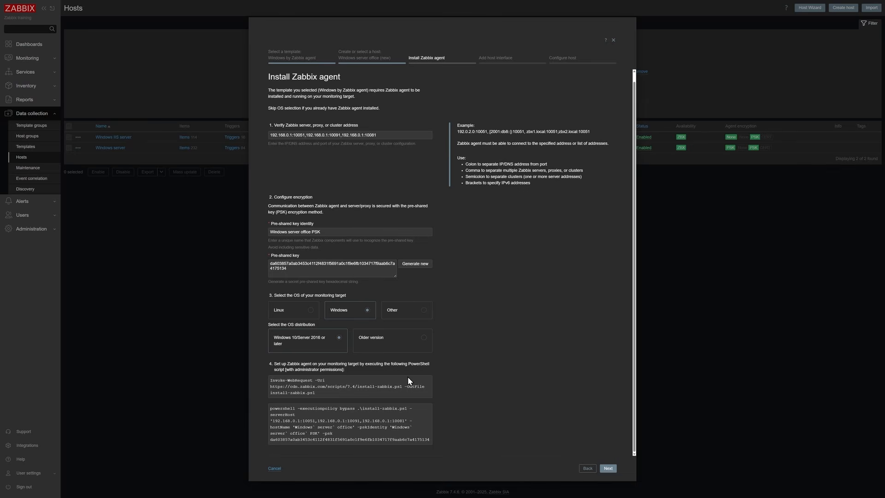
click(609, 467)
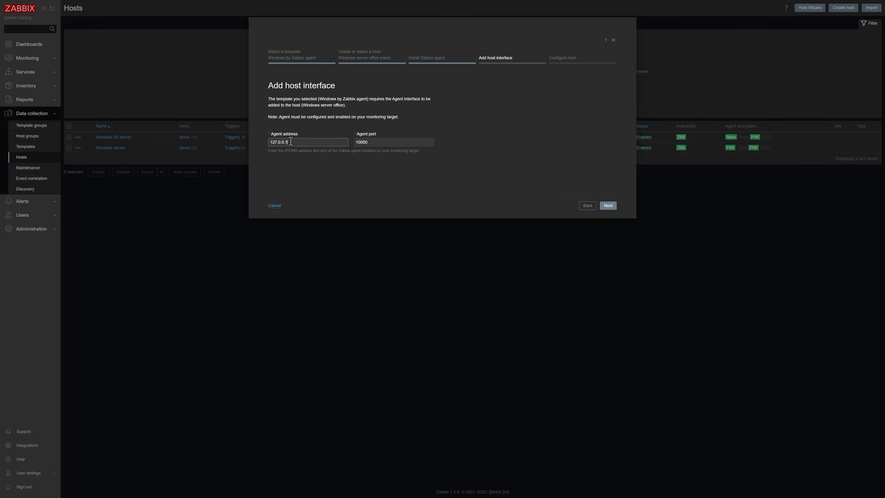
Set the host interface's agent address to 192.168.1.30 and continue past the template overview to the host macros
text(192.168.1.30)
click(607, 206)
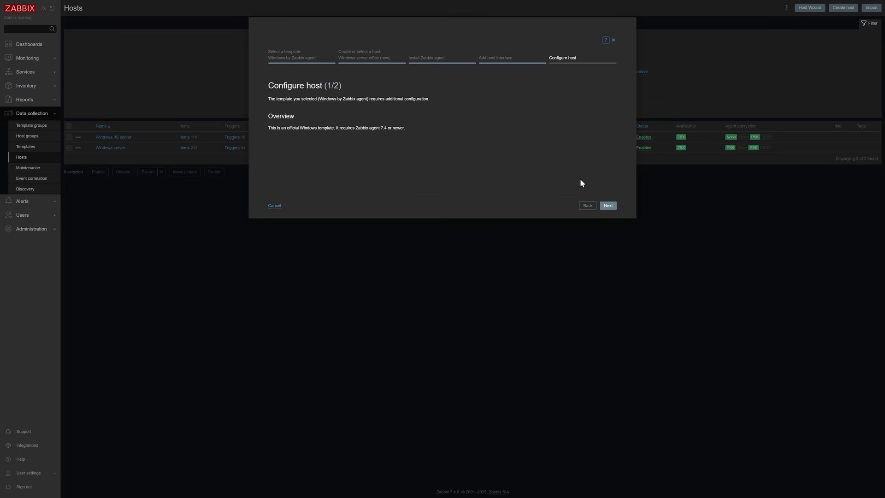
click(614, 208)
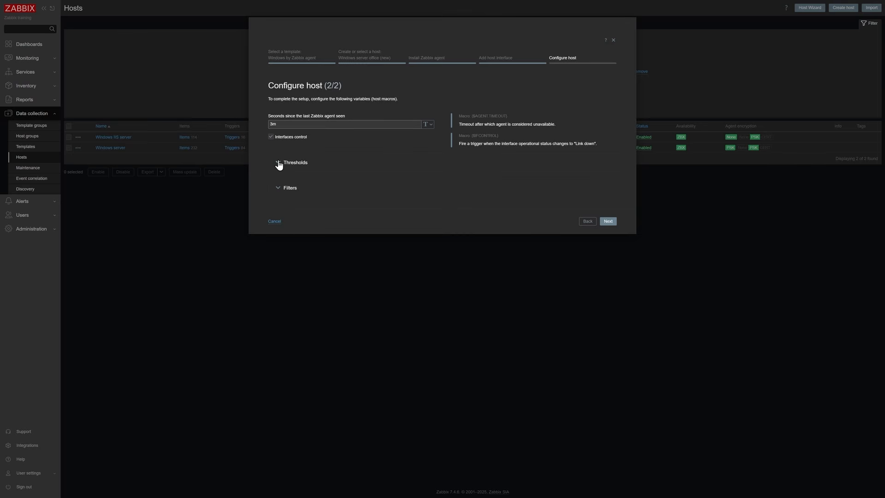
Review the threshold and filter macros, keeping their defaults, and create the host and finish the wizard
click(294, 166)
scroll(334, 223, down, 5)
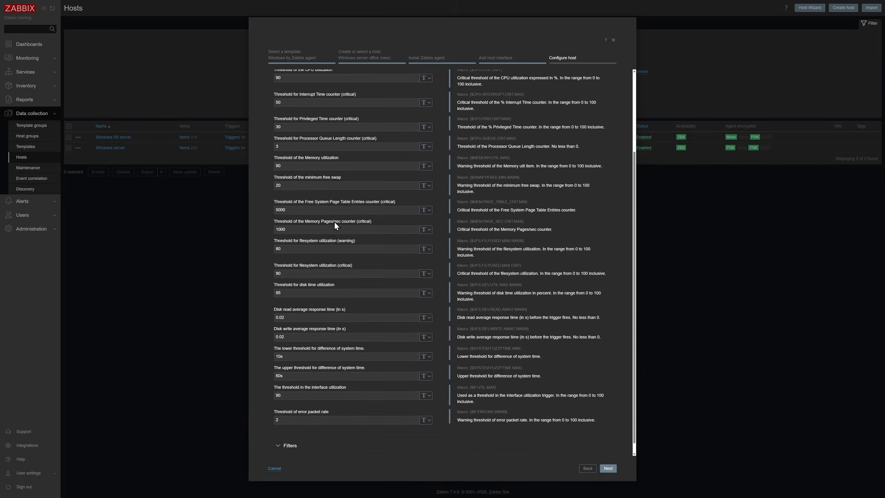
click(279, 437)
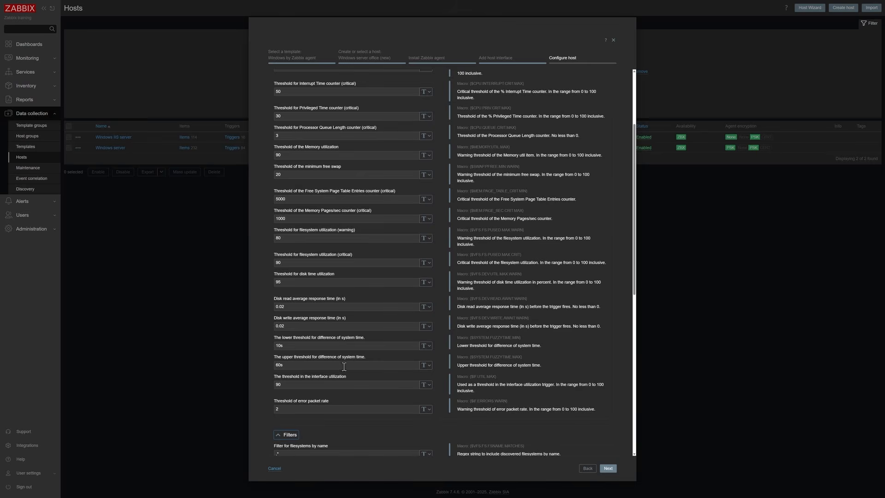
scroll(346, 364, down, 5)
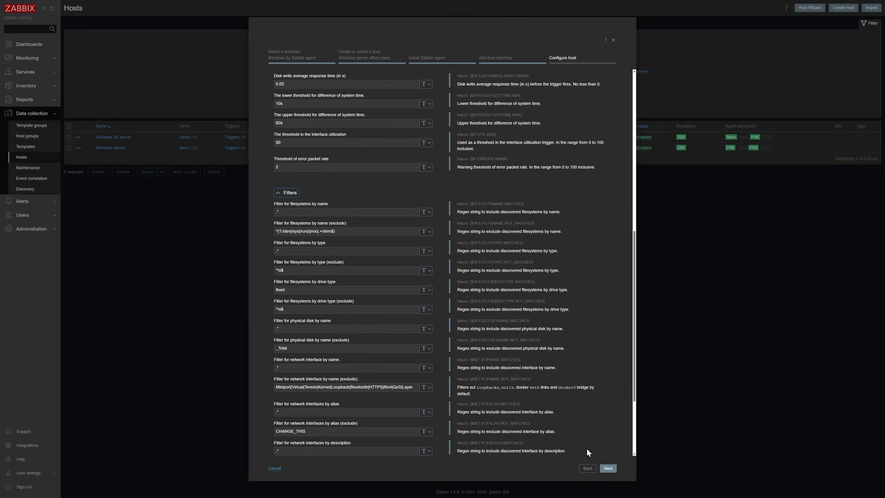
click(607, 468)
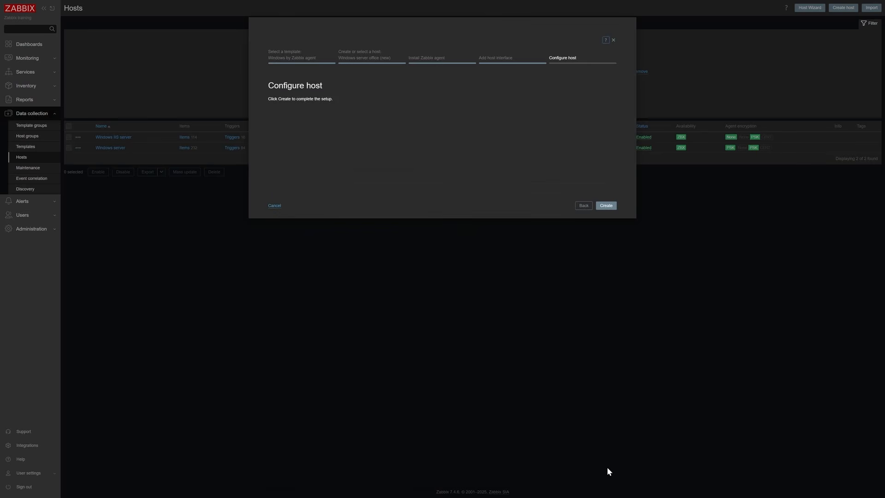
click(605, 206)
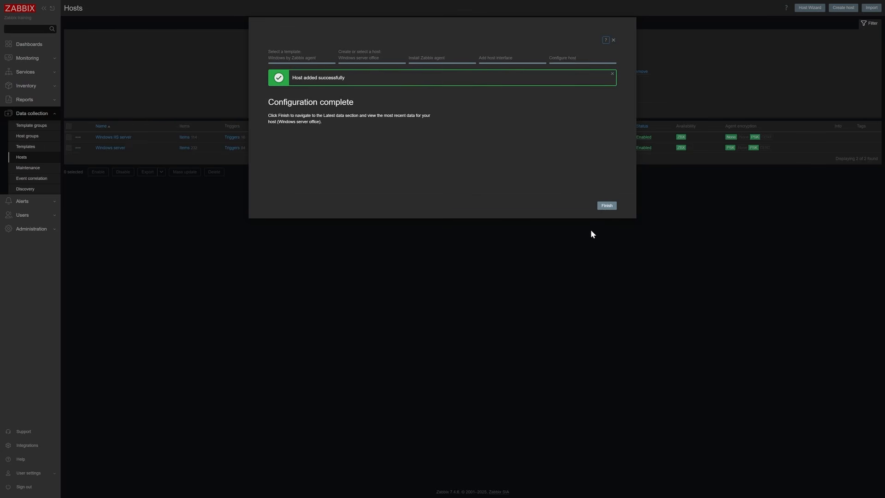
click(605, 206)
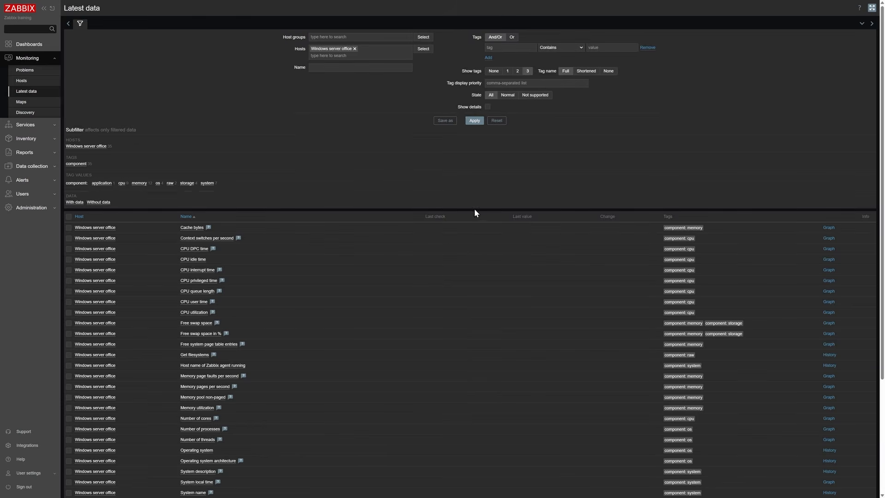